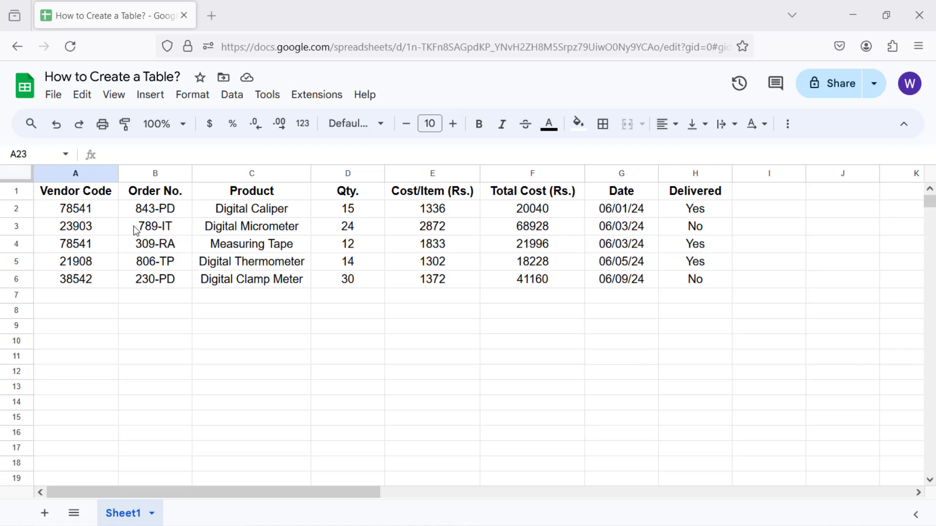
# Select the vendor table range, look for a convert-to-table option, then deselect it
pyautogui.click(110, 196)
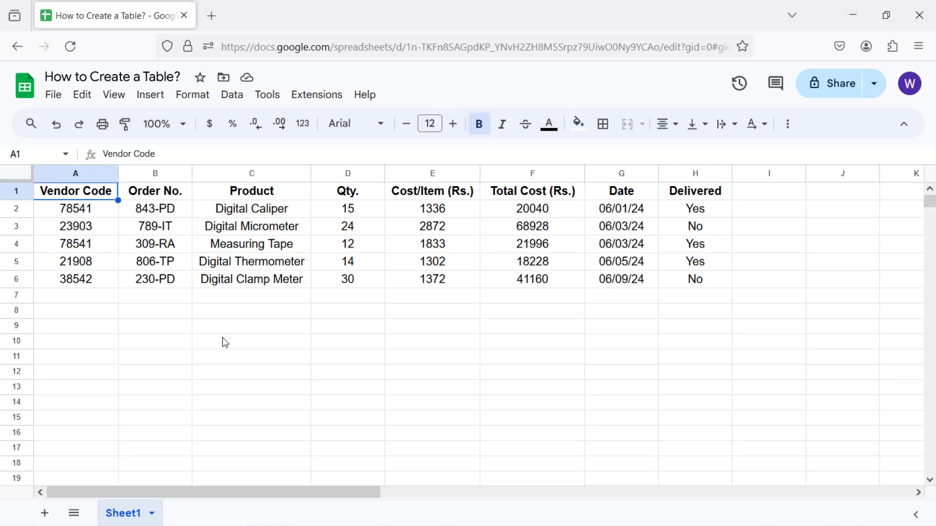
pyautogui.keyDown('shift'); pyautogui.click(716, 283); pyautogui.keyUp('shift')
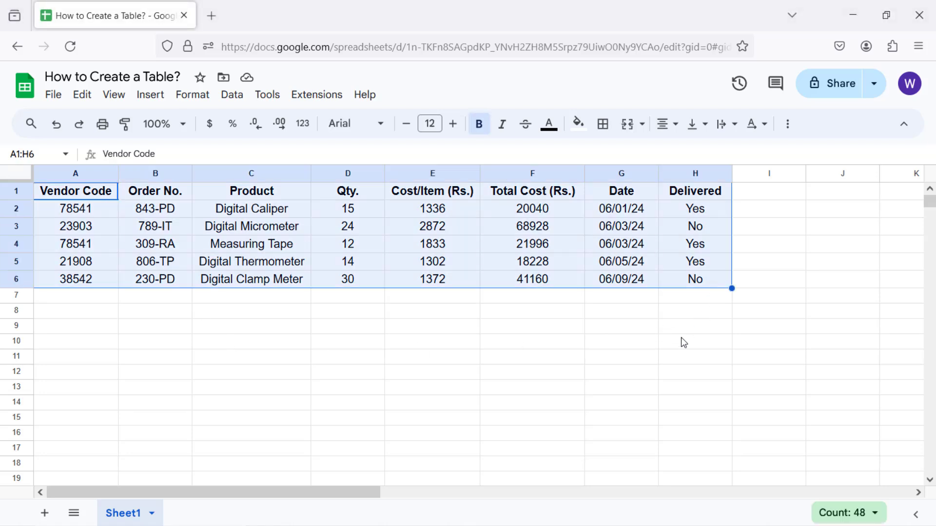
pyautogui.click(205, 98)
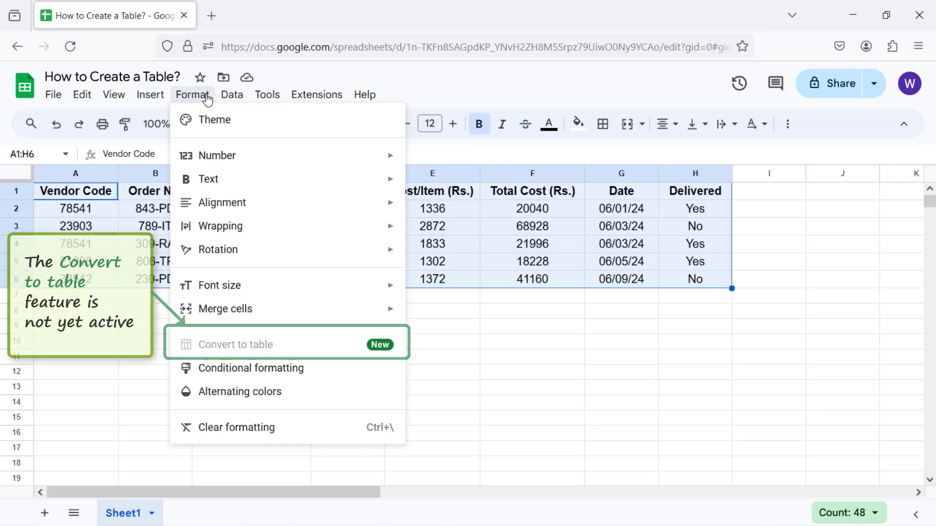
pyautogui.click(103, 300)
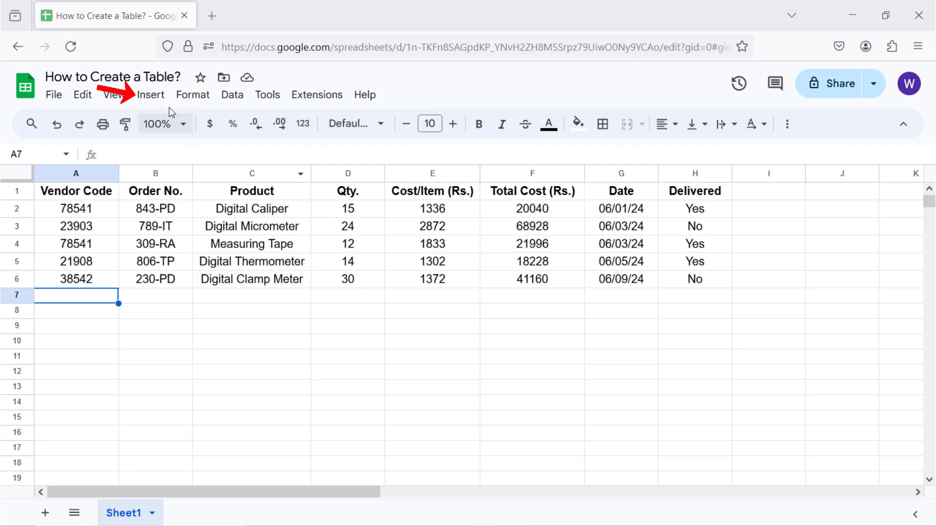
# Open the Tables gallery and preview Event tasks, Content tracker, Product prioritization and Recruitment applicants
pyautogui.click(154, 94)
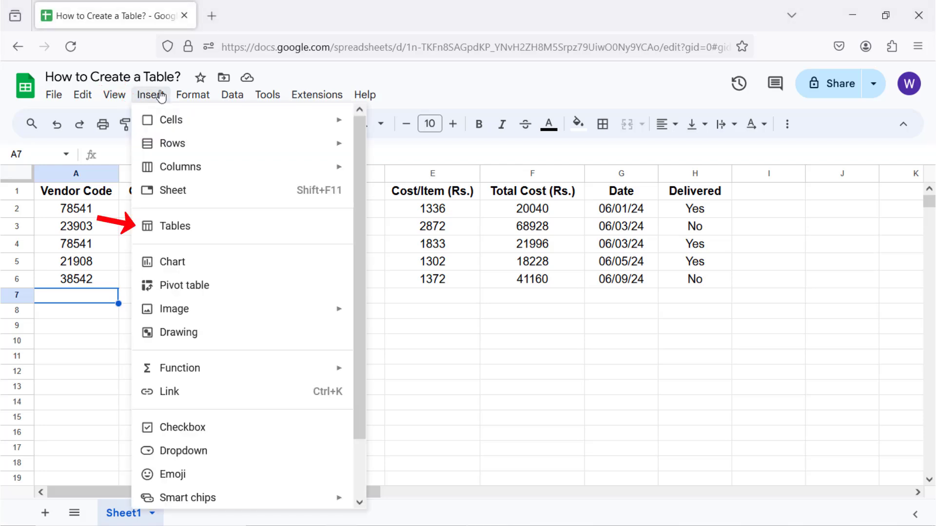
pyautogui.click(186, 228)
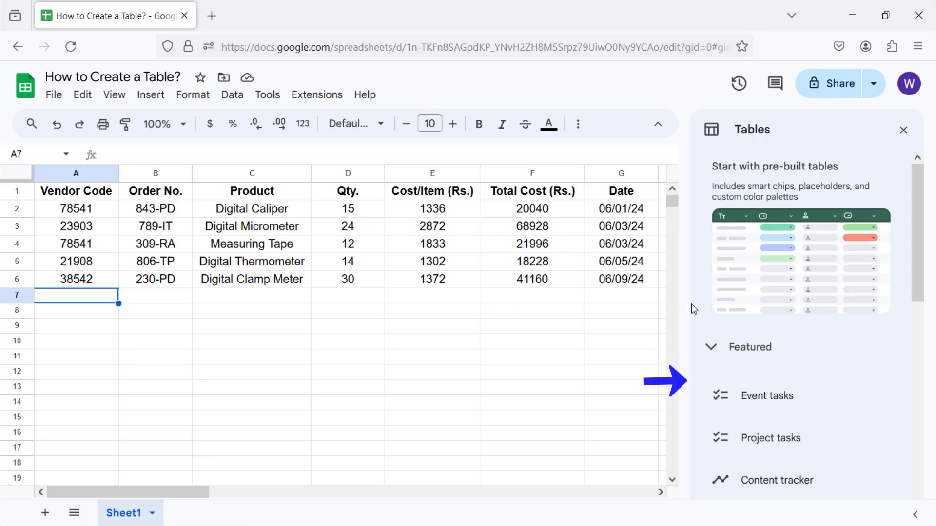
pyautogui.moveTo(923, 271); pyautogui.dragTo(918, 335)
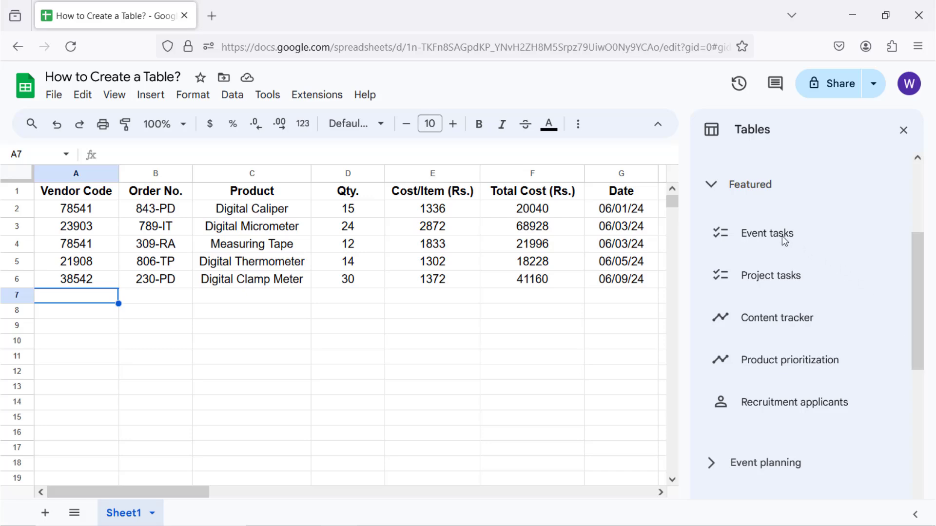
pyautogui.moveTo(774, 234)
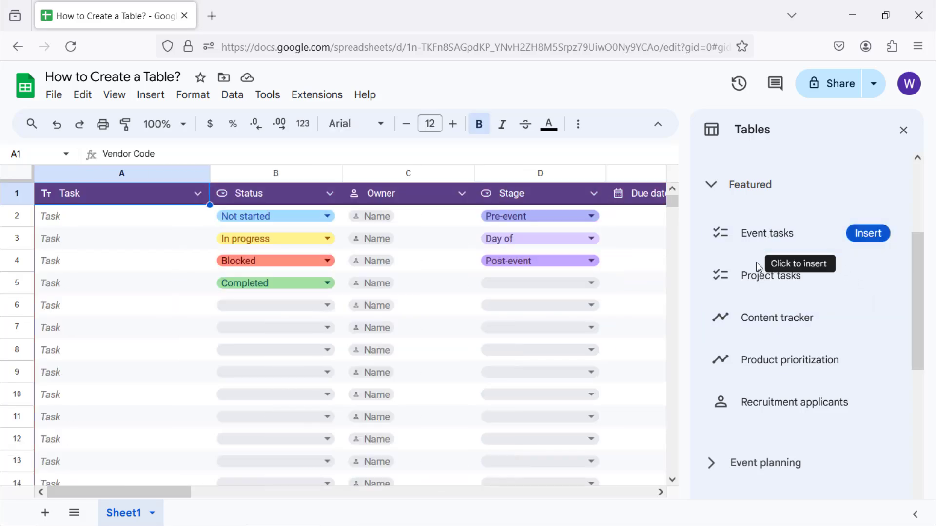
pyautogui.moveTo(756, 322)
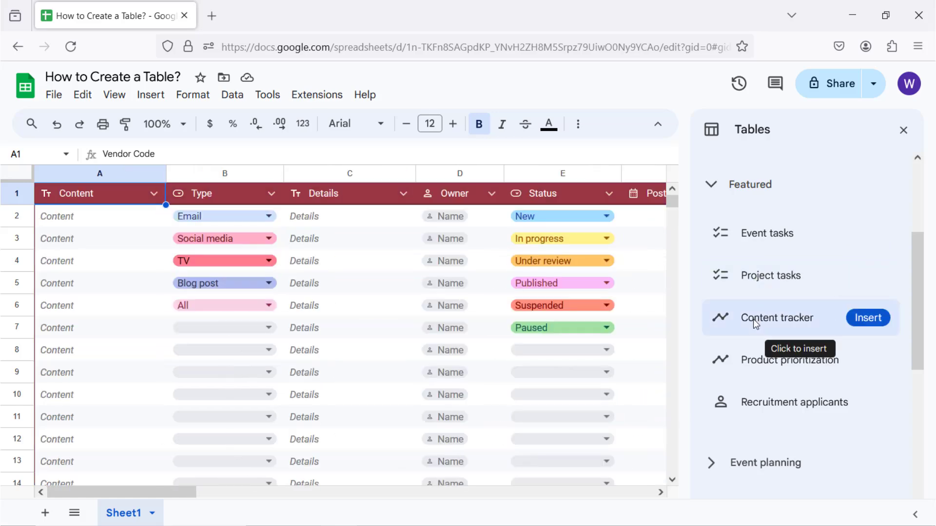
pyautogui.moveTo(755, 369)
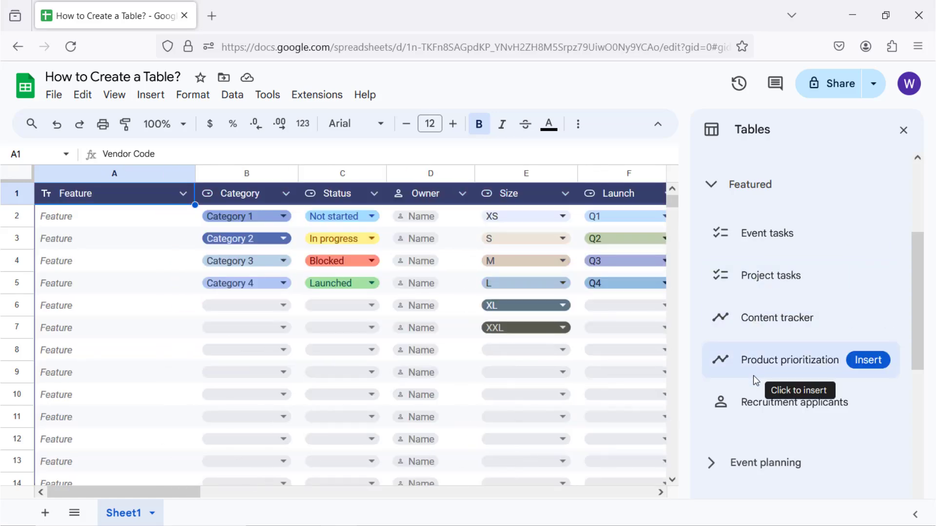
pyautogui.moveTo(753, 402)
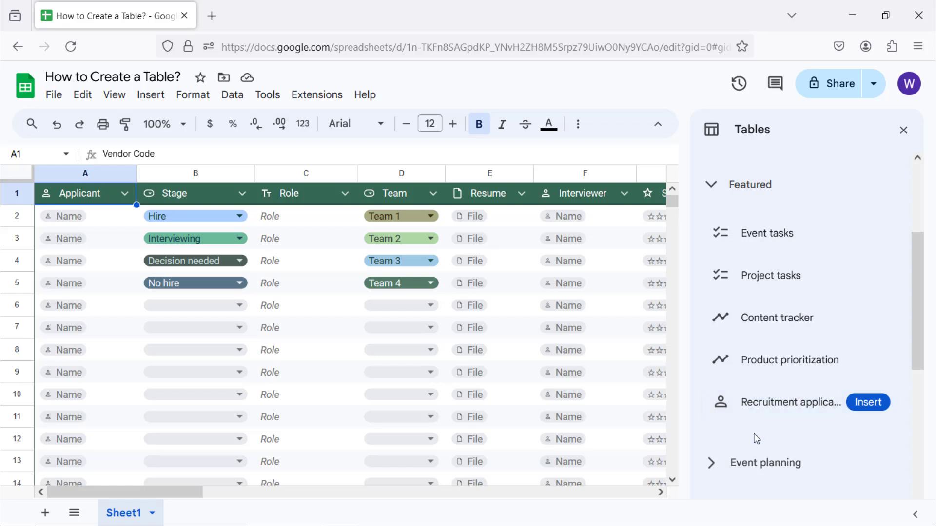
# Insert the Project tasks template as Project_tasks1 on Sheet2 and close the Tables panel
pyautogui.click(767, 276)
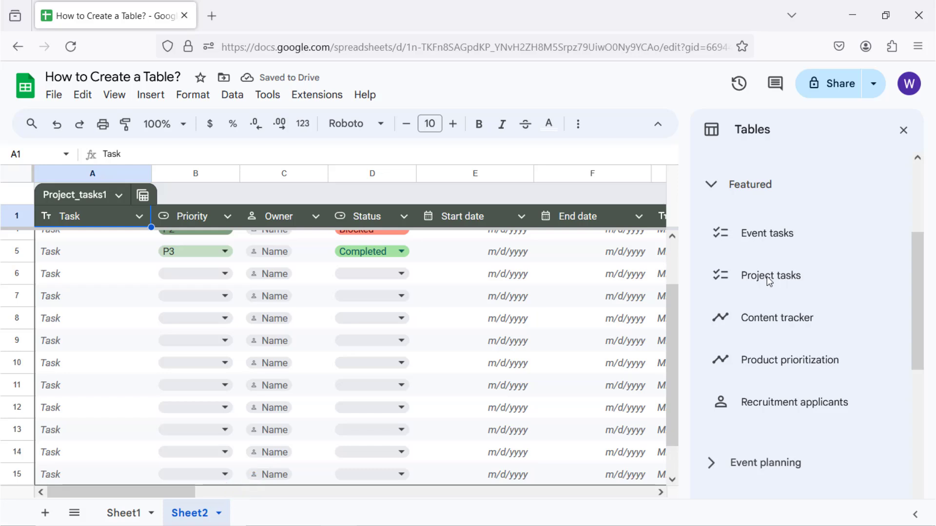
pyautogui.moveTo(799, 248)
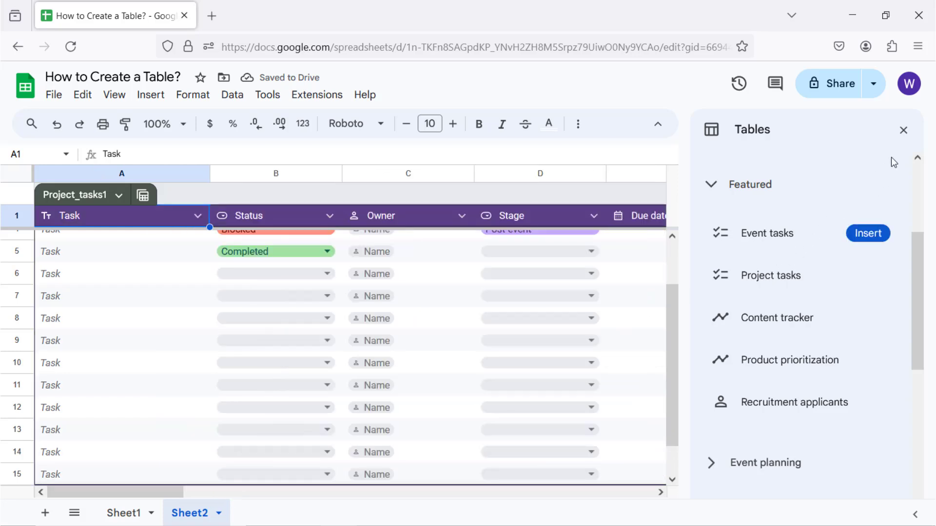
pyautogui.click(903, 130)
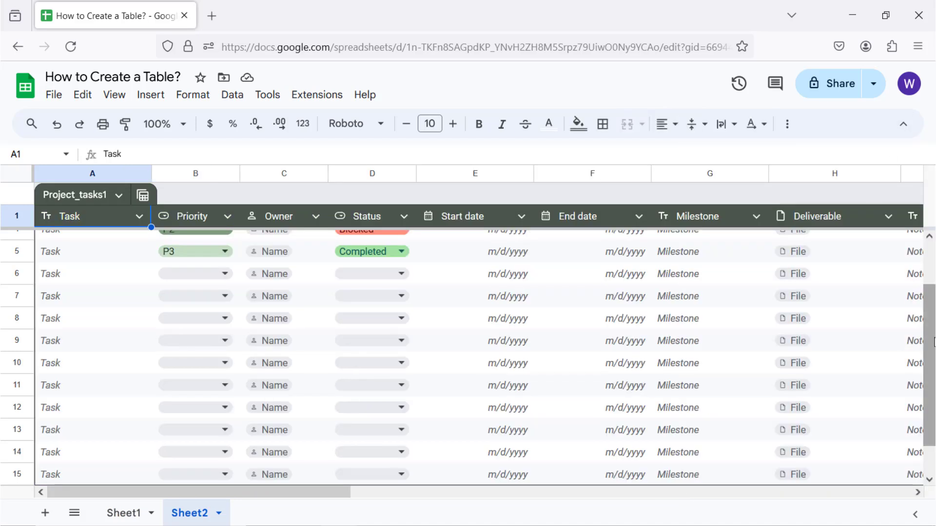
pyautogui.scroll(2, 931, 291)
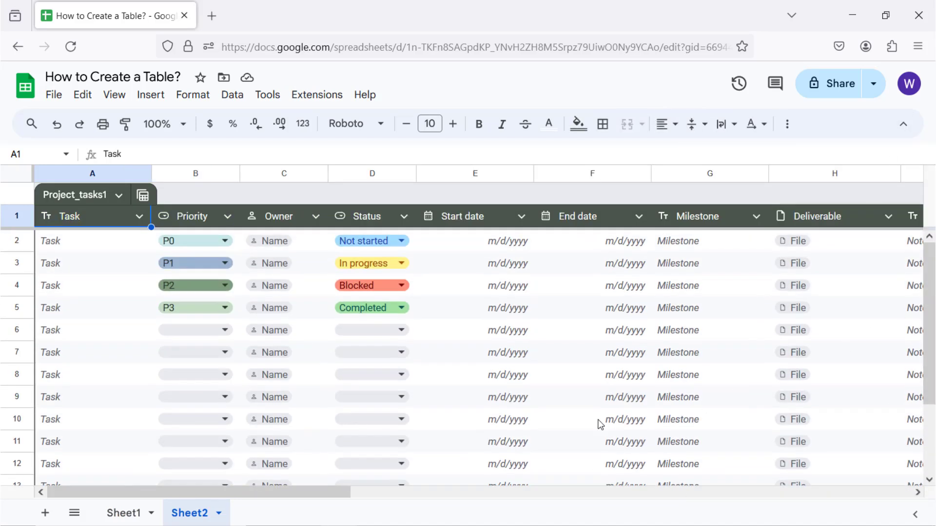
pyautogui.moveTo(333, 495); pyautogui.dragTo(529, 499)
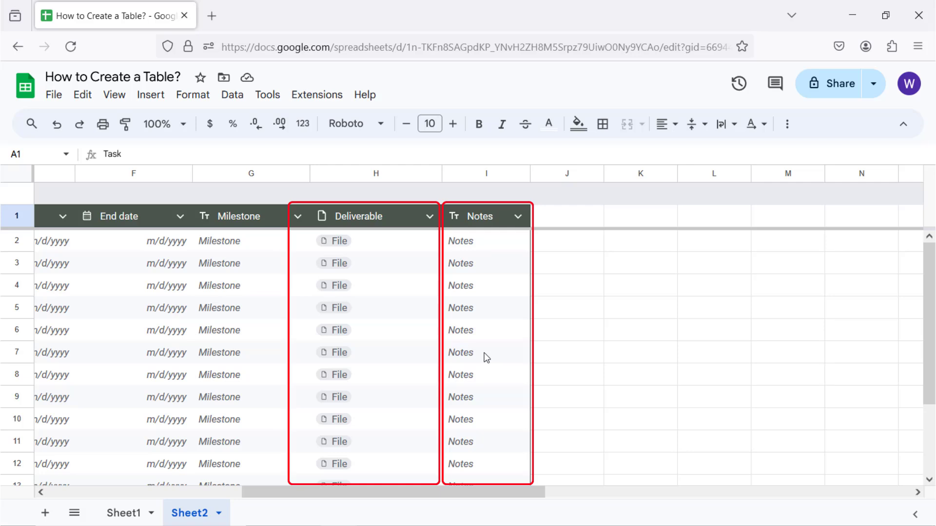
# Delete columns H–I (Deliverable and Notes) from Project_tasks1, then return to cell A2
pyautogui.click(399, 221)
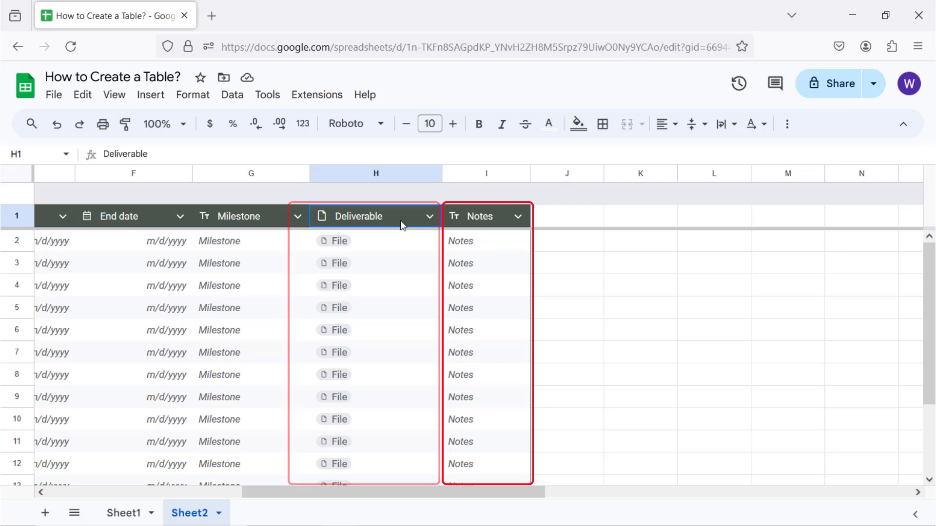
pyautogui.keyDown('shift'); pyautogui.click(496, 216); pyautogui.keyUp('shift')
pyautogui.rightClick(496, 217)
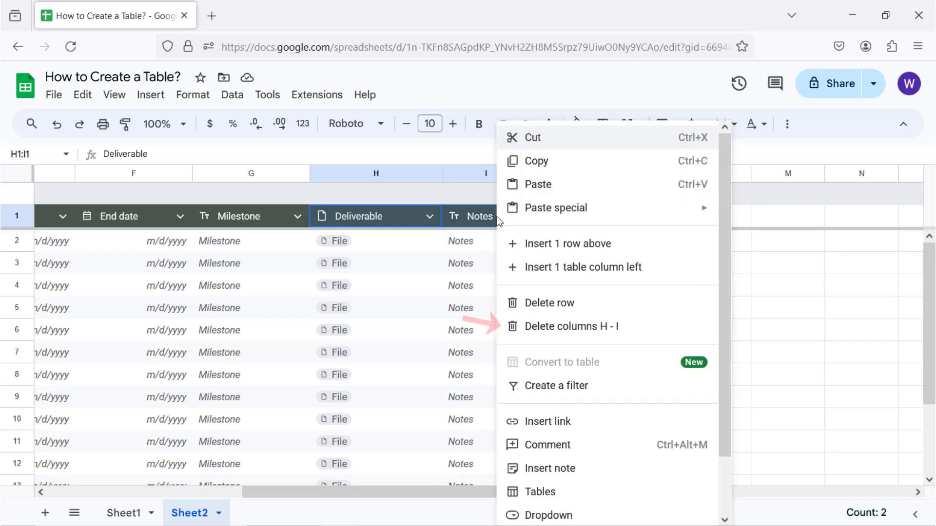
pyautogui.click(538, 327)
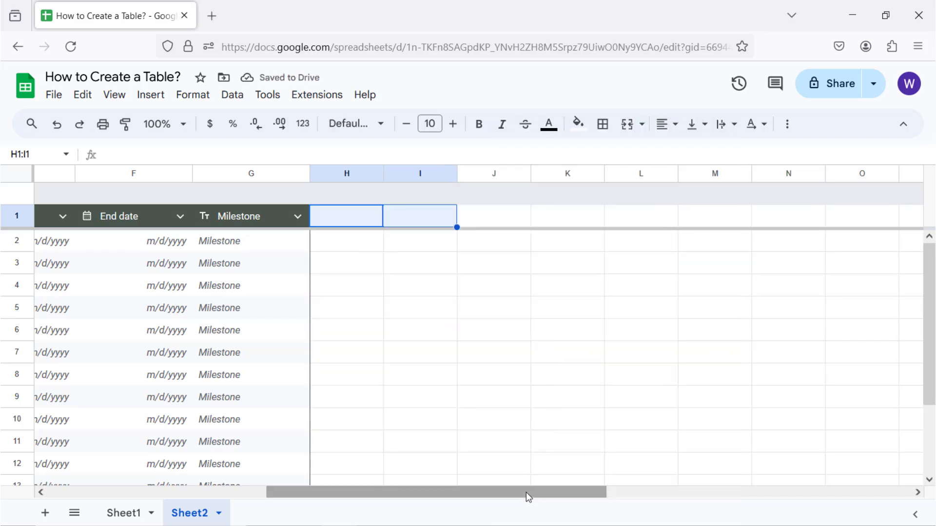
pyautogui.moveTo(527, 493); pyautogui.dragTo(192, 507)
pyautogui.click(90, 242)
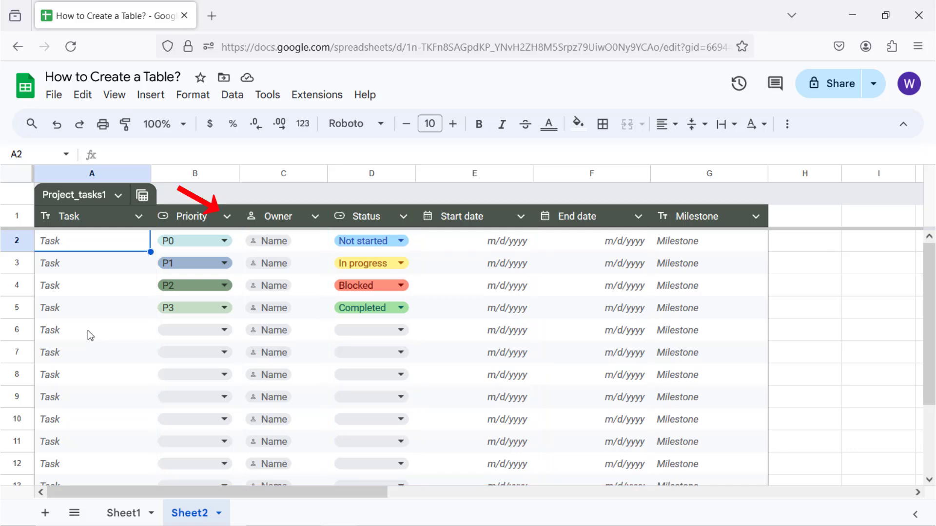
# Set the Priority, Owner and Status column types to None
pyautogui.click(227, 216)
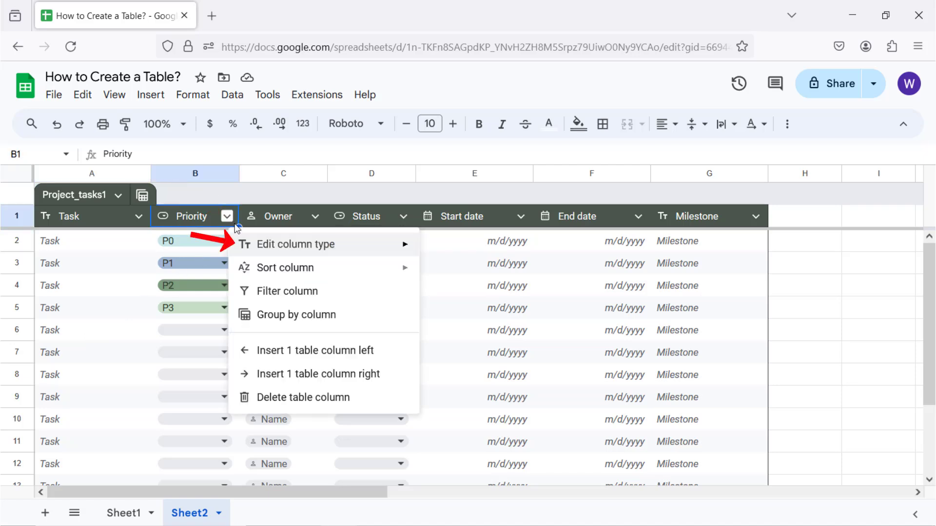
pyautogui.moveTo(258, 247)
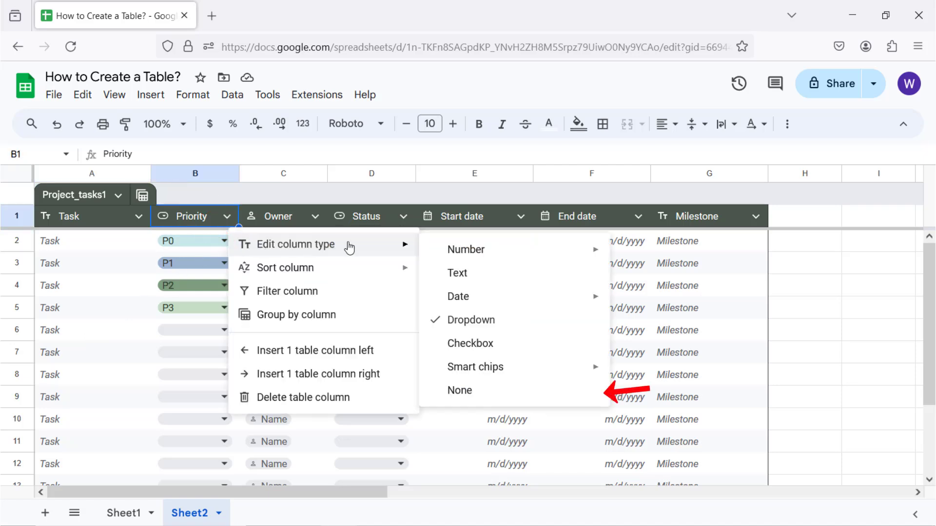
pyautogui.moveTo(460, 257)
pyautogui.click(464, 386)
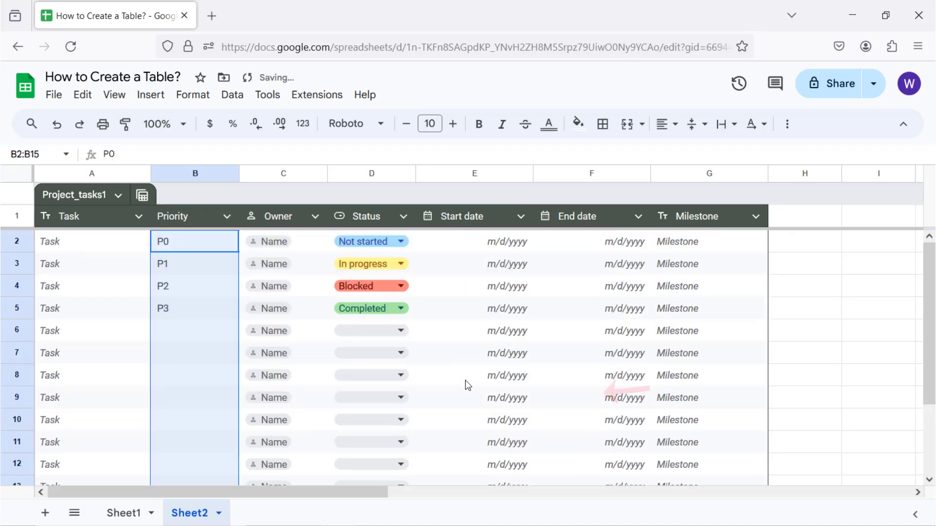
pyautogui.click(316, 216)
pyautogui.moveTo(349, 245)
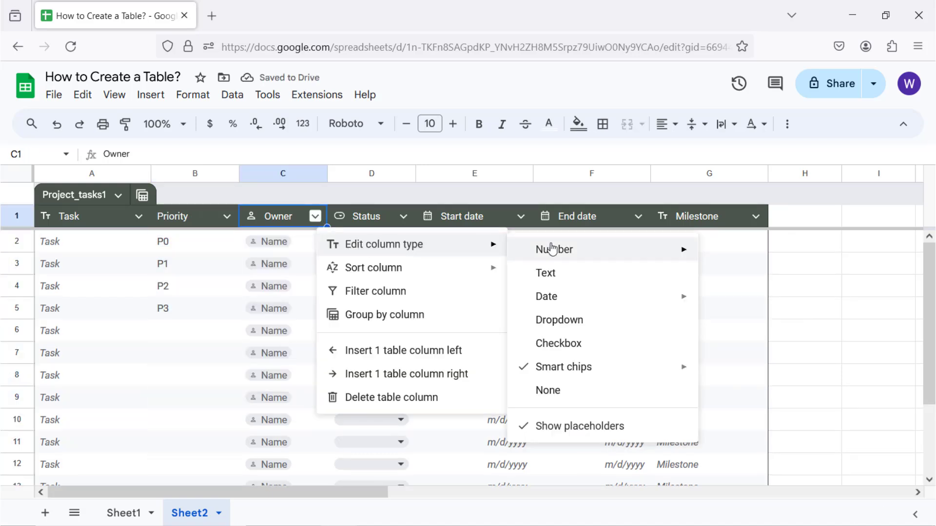
pyautogui.click(566, 393)
pyautogui.click(403, 217)
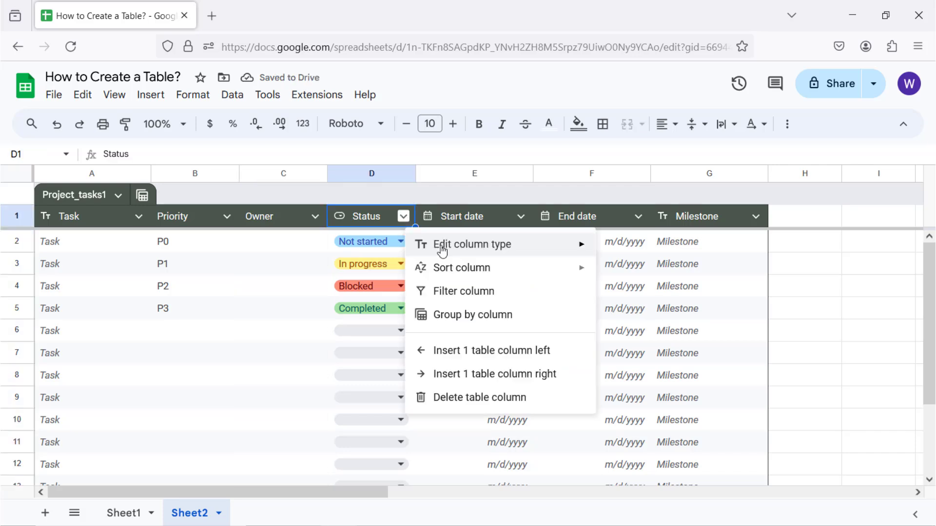
pyautogui.moveTo(438, 247)
pyautogui.click(636, 390)
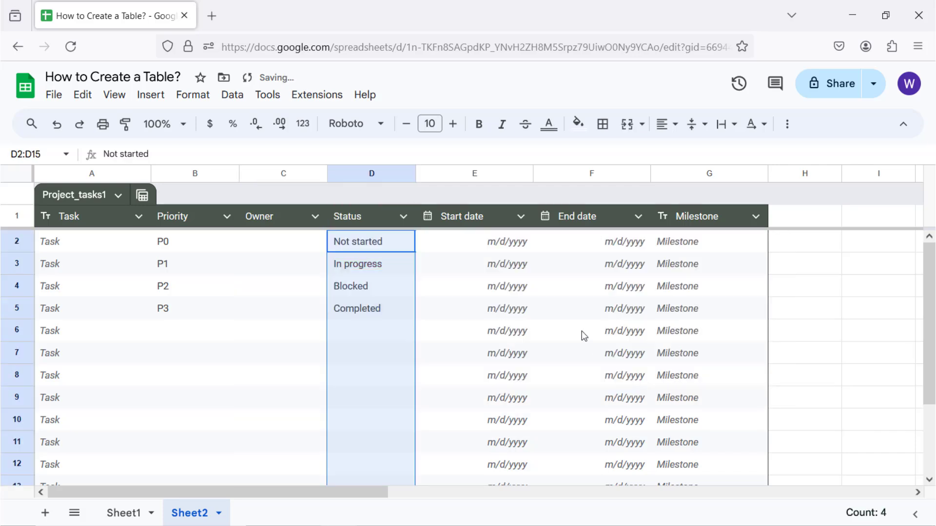
# Set the Start date and End date column types to None, then go to Sheet1
pyautogui.click(521, 216)
pyautogui.moveTo(538, 243)
pyautogui.click(752, 390)
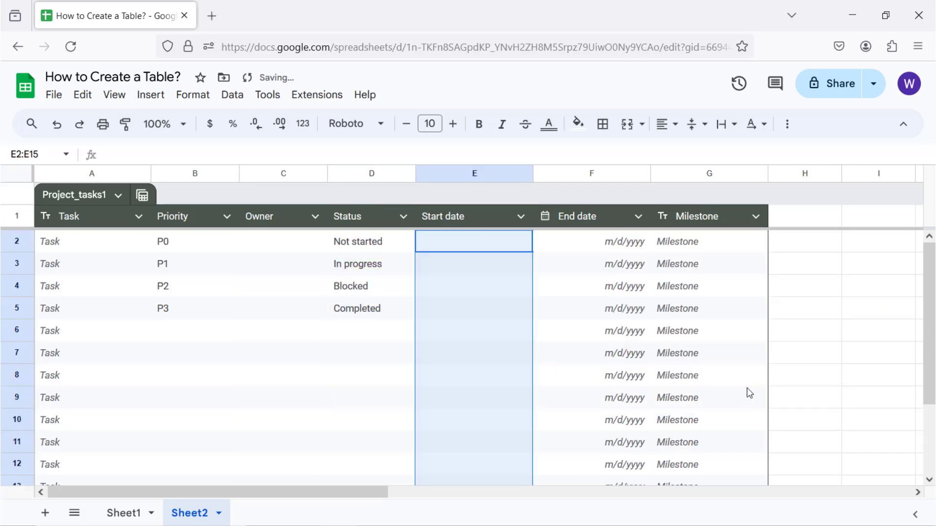
pyautogui.click(638, 216)
pyautogui.moveTo(662, 249)
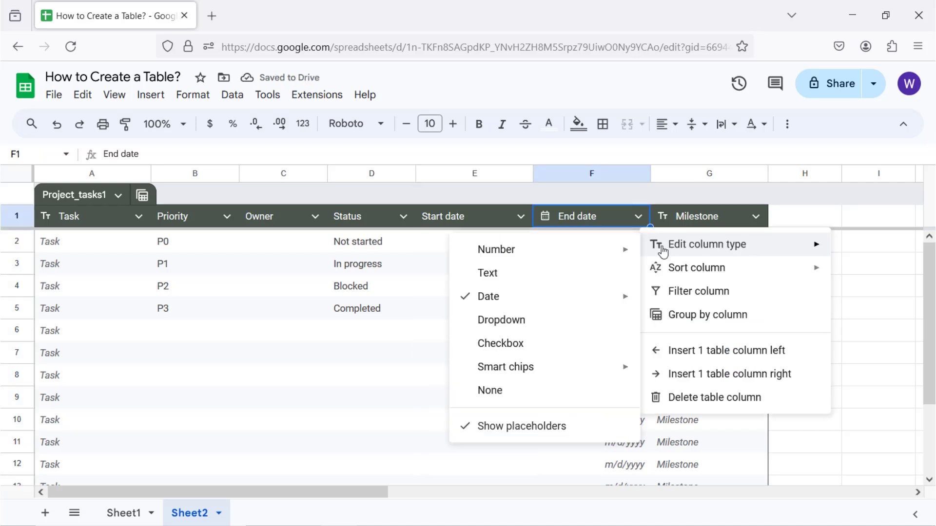
pyautogui.click(531, 391)
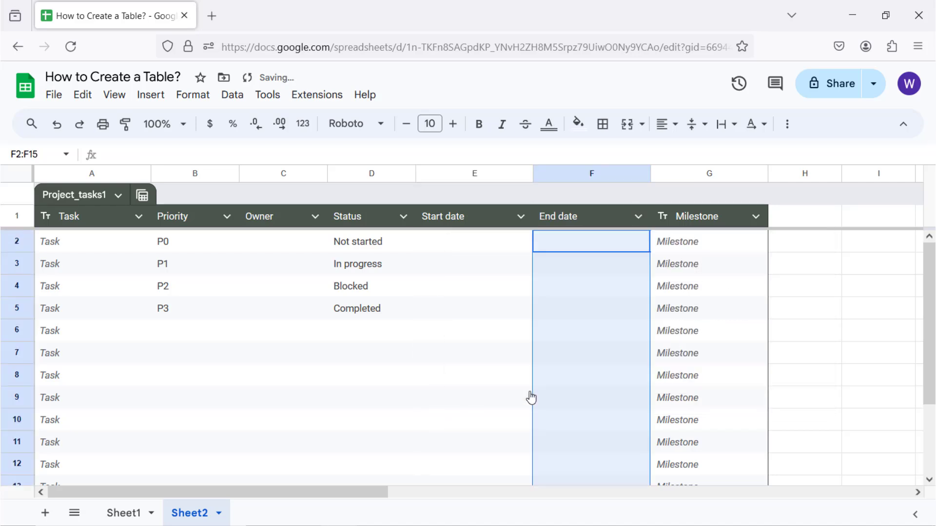
pyautogui.click(91, 246)
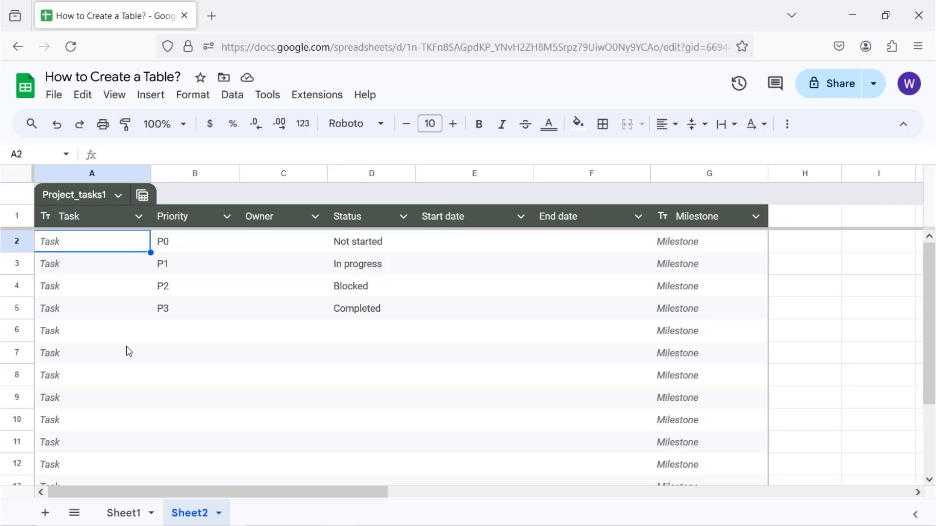
pyautogui.click(115, 514)
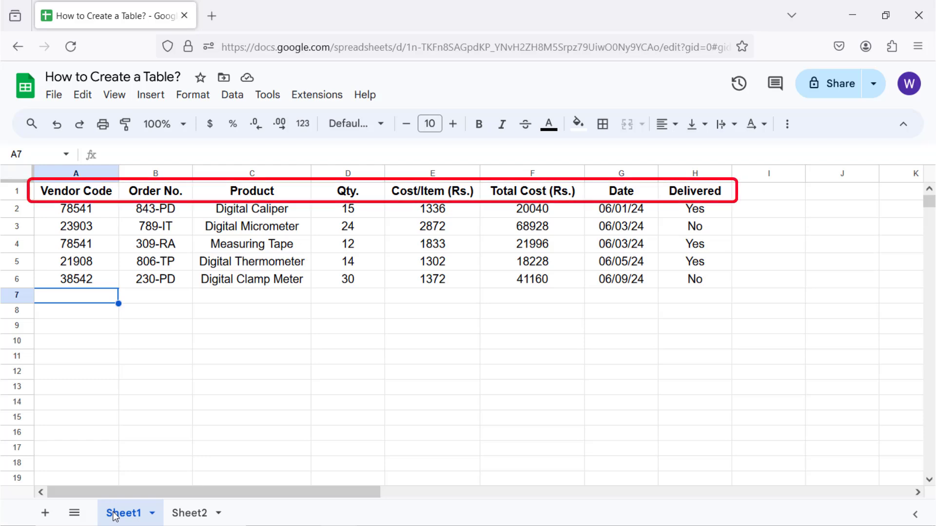
# Copy Sheet1's headers A1:H1 (Vendor Code to Delivered) onto the Project_tasks1 header row
pyautogui.click(110, 195)
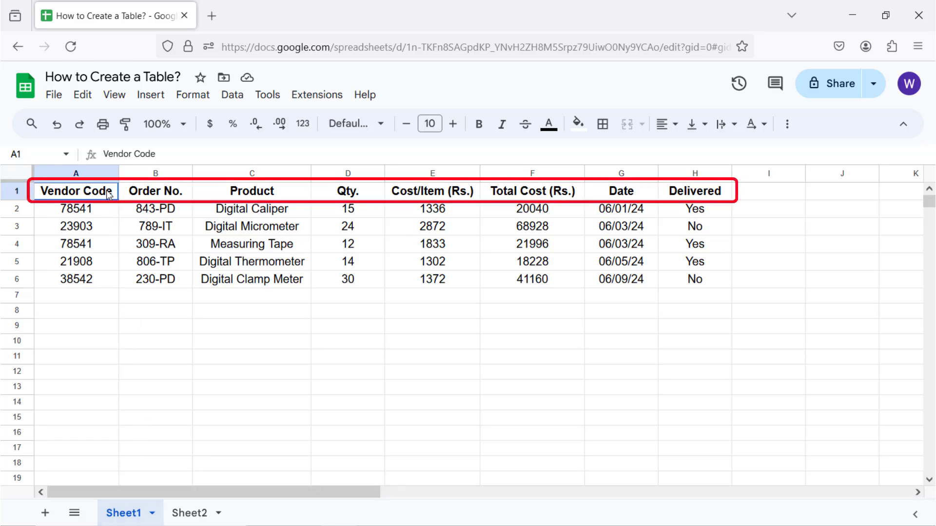
pyautogui.keyDown('shift'); pyautogui.click(680, 195); pyautogui.keyUp('shift')
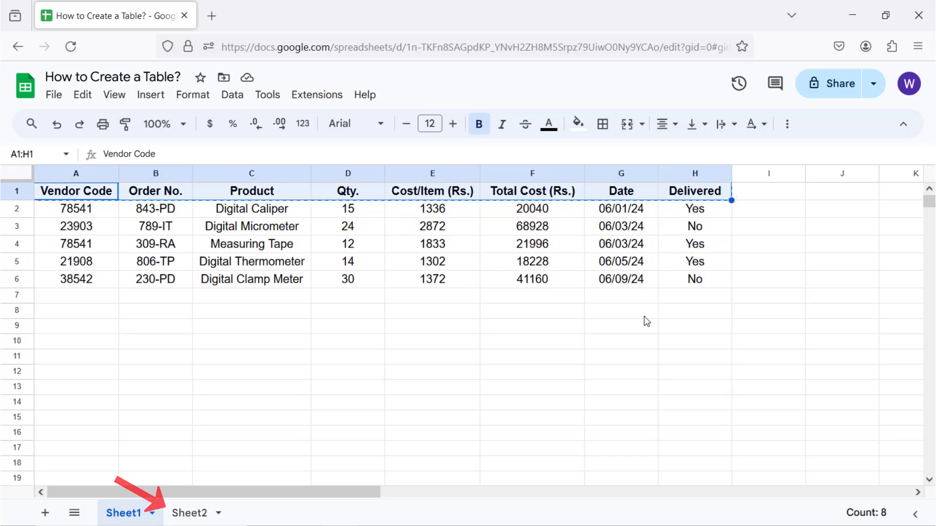
pyautogui.click(193, 512)
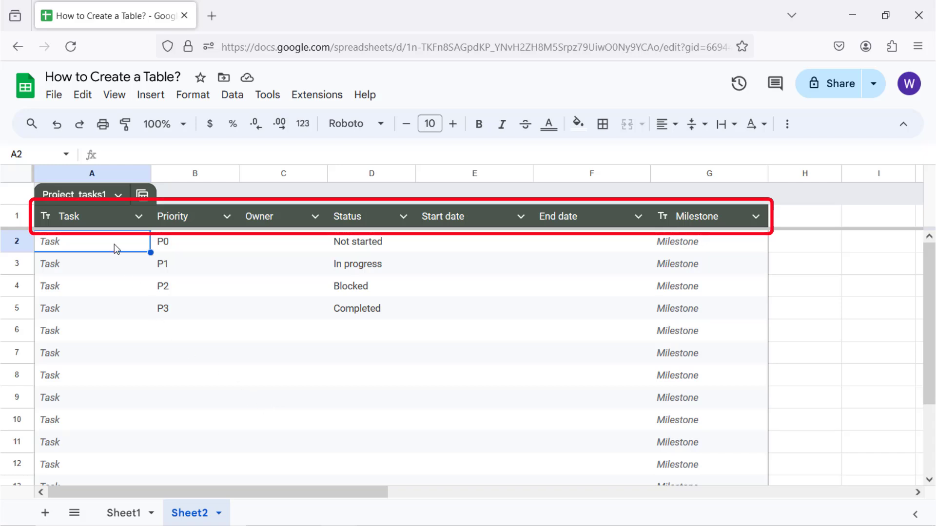
pyautogui.click(105, 213)
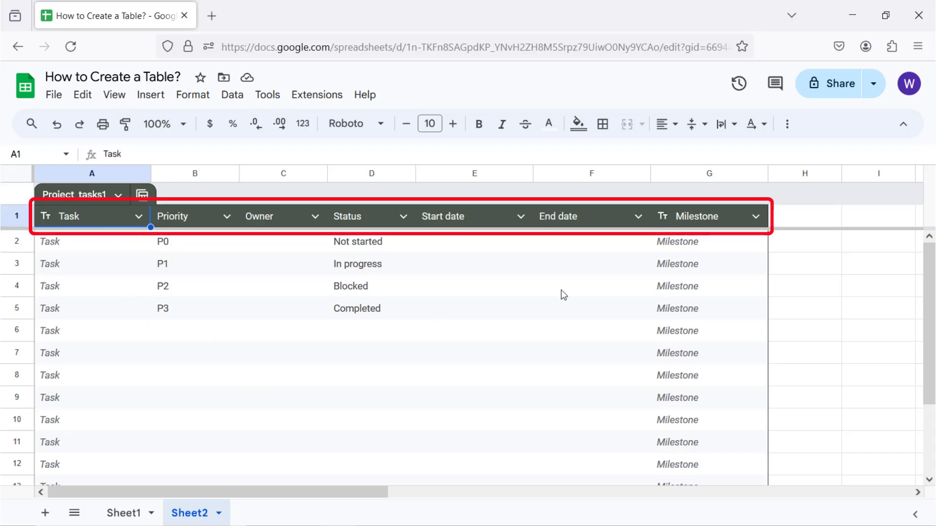
pyautogui.keyDown('shift'); pyautogui.click(707, 216); pyautogui.keyUp('shift')
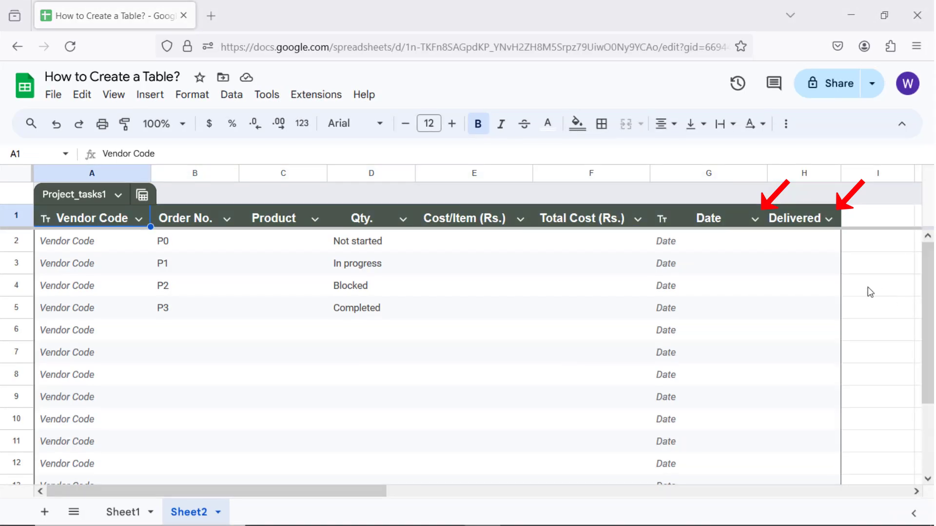
# Change the Date column's type to Date and start converting the Delivered column to a dropdown
pyautogui.click(755, 221)
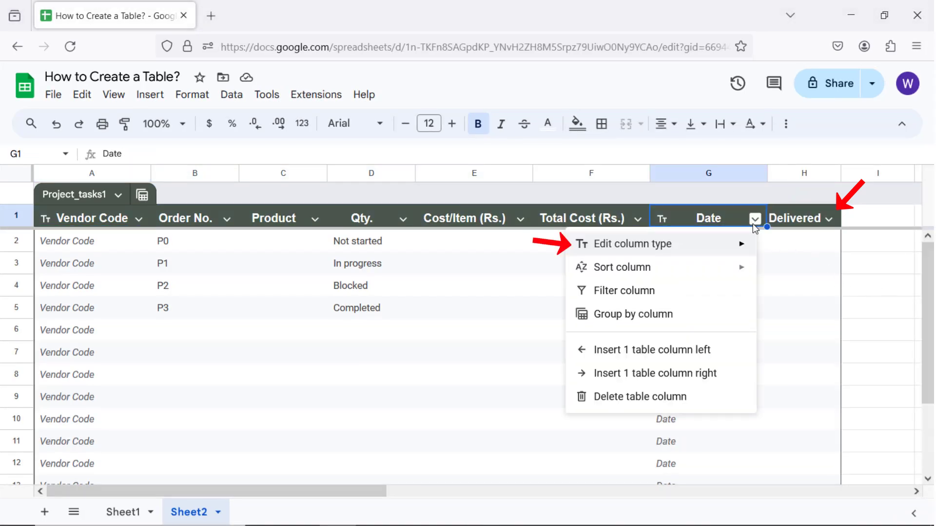
pyautogui.moveTo(724, 247)
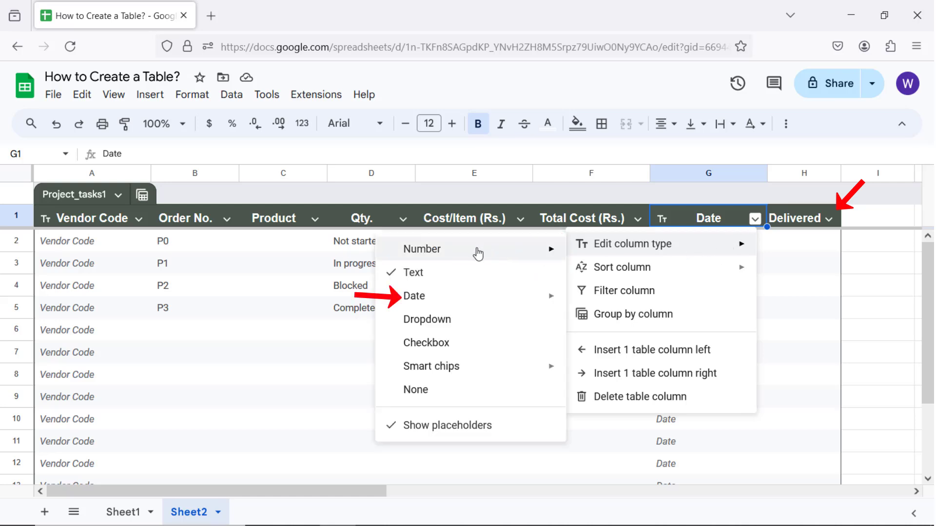
pyautogui.moveTo(443, 298)
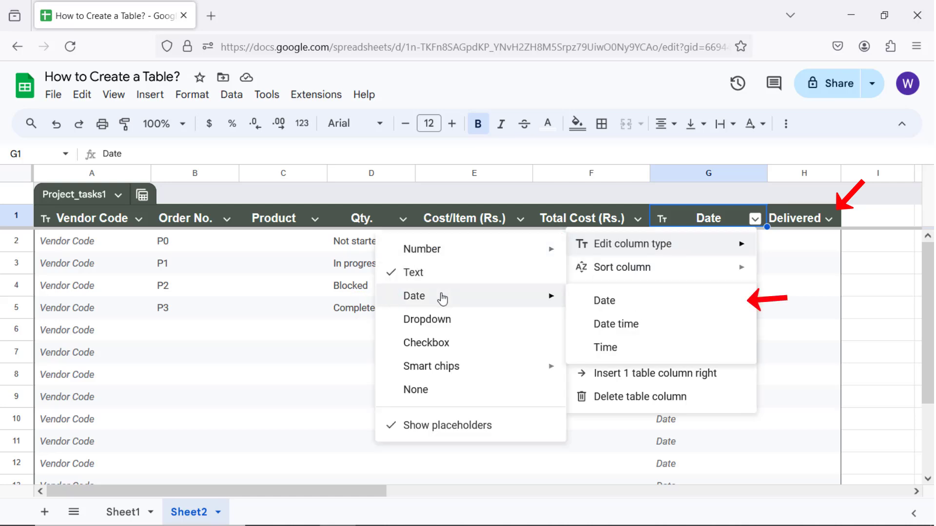
pyautogui.click(618, 302)
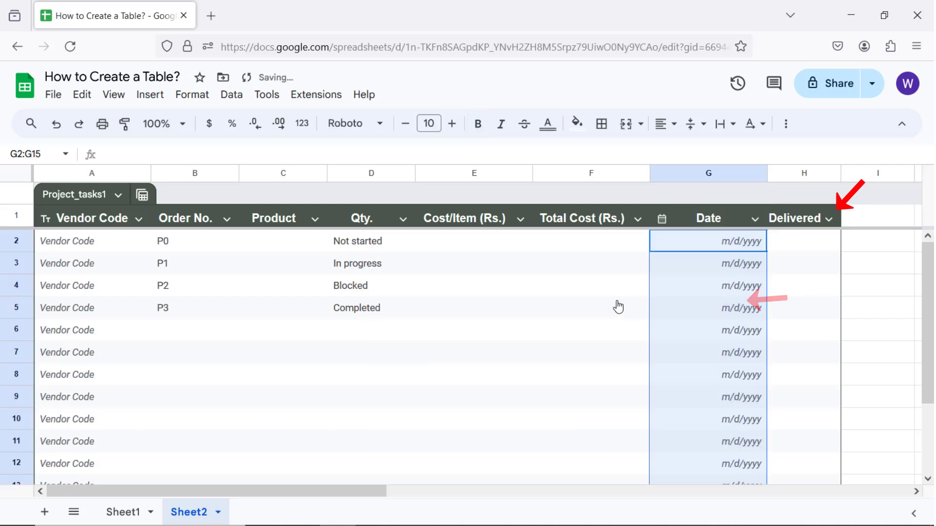
pyautogui.click(791, 244)
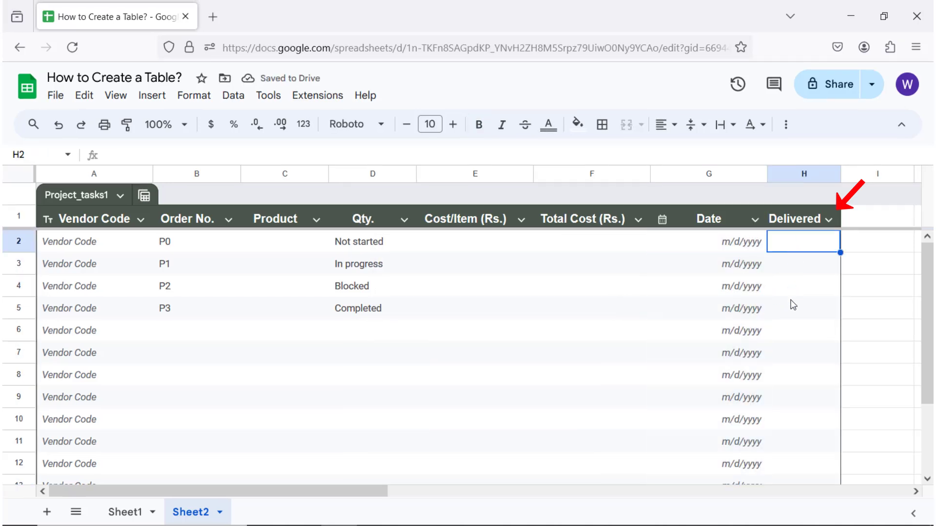
pyautogui.click(829, 220)
pyautogui.moveTo(786, 249)
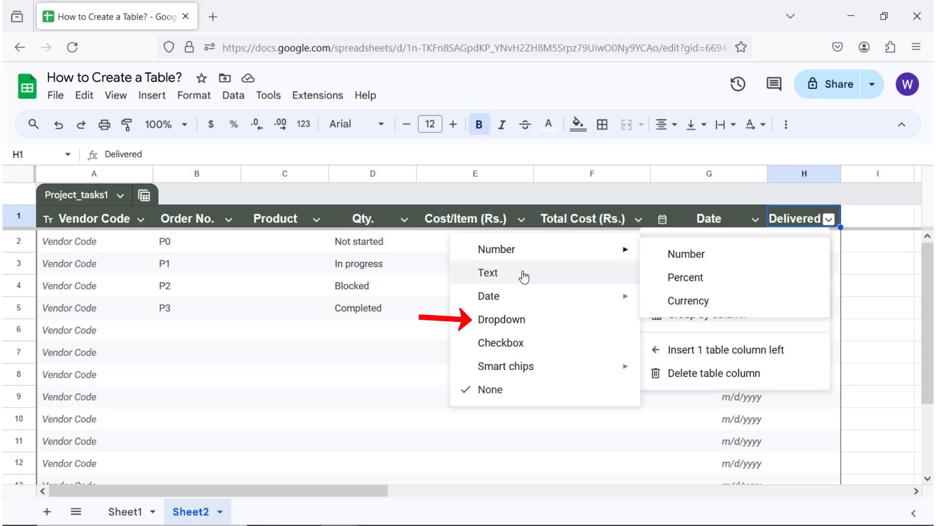
# Make Delivered a dropdown column with the two options Yes and No
pyautogui.click(522, 320)
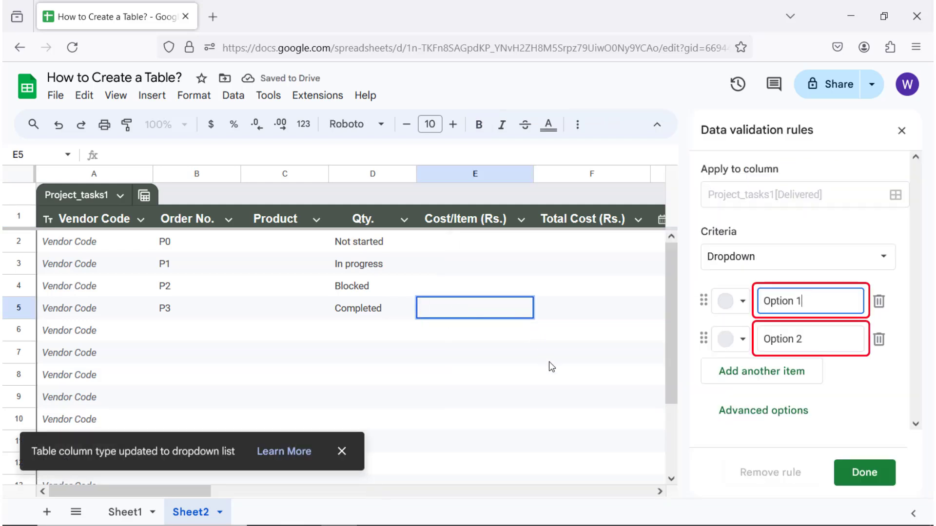
pyautogui.hotkey('ctrl', 'a')
pyautogui.write('Yes')
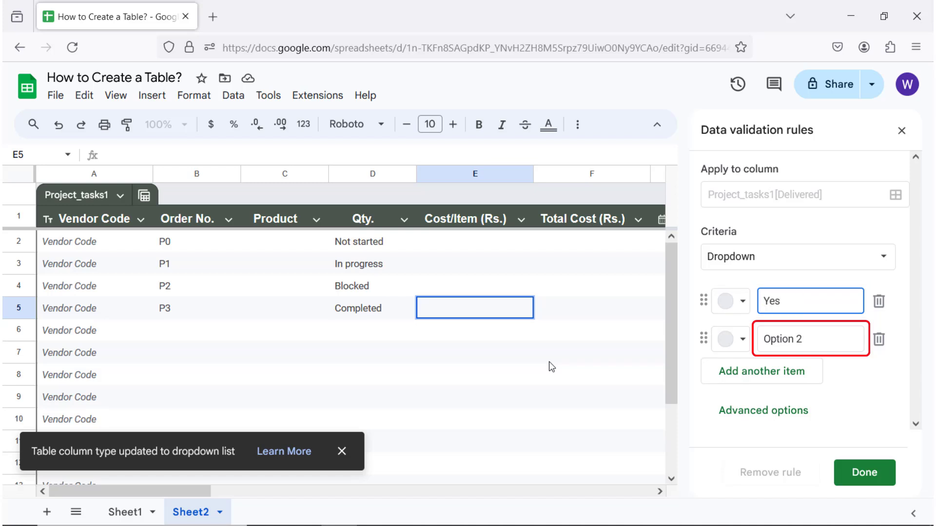
pyautogui.click(812, 342)
pyautogui.hotkey('ctrl', 'a')
pyautogui.write('N')
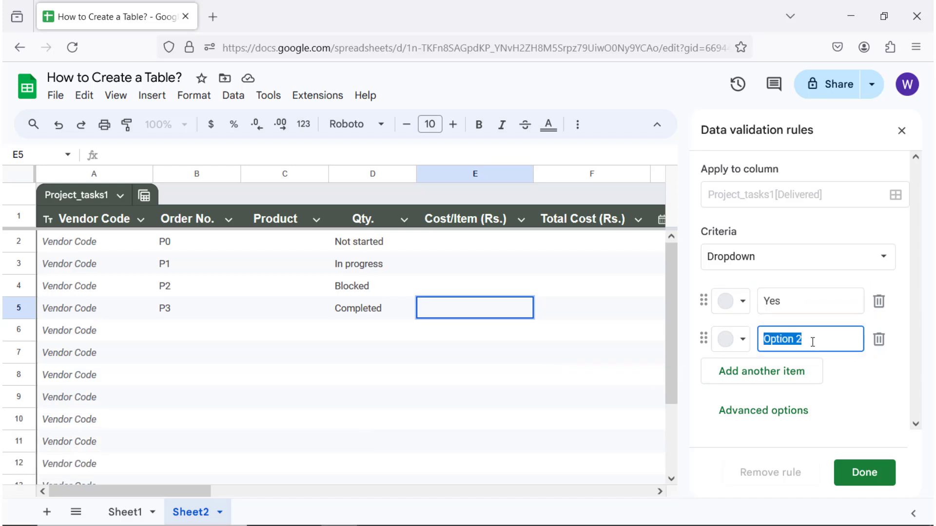
pyautogui.write('o')
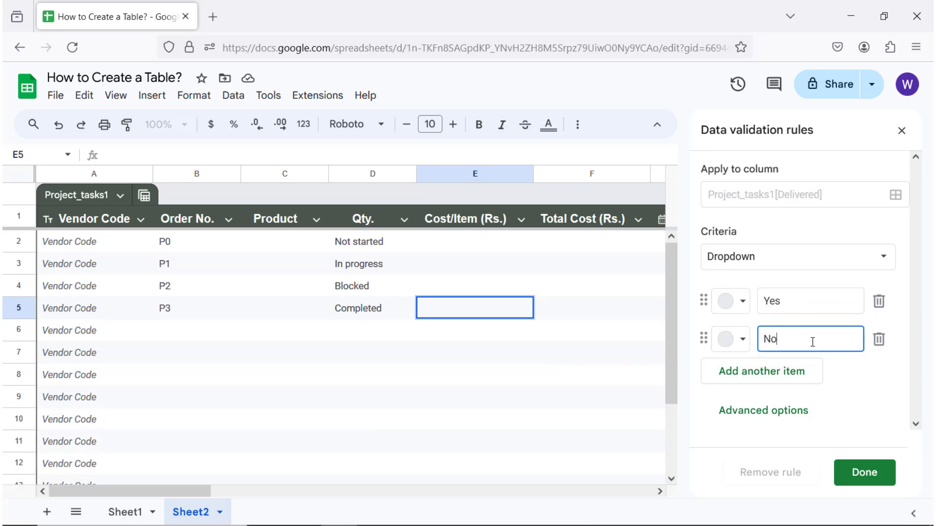
pyautogui.click(862, 472)
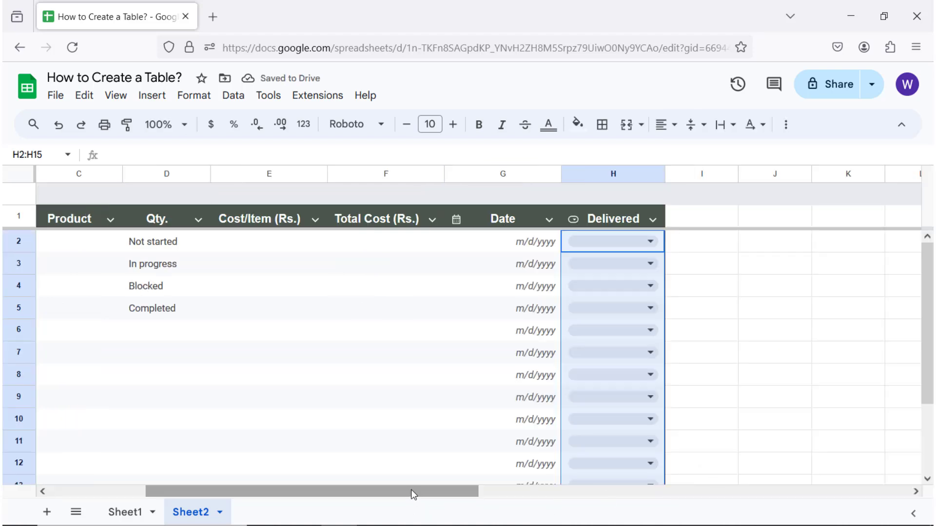
pyautogui.moveTo(411, 489); pyautogui.dragTo(239, 491)
pyautogui.click(121, 241)
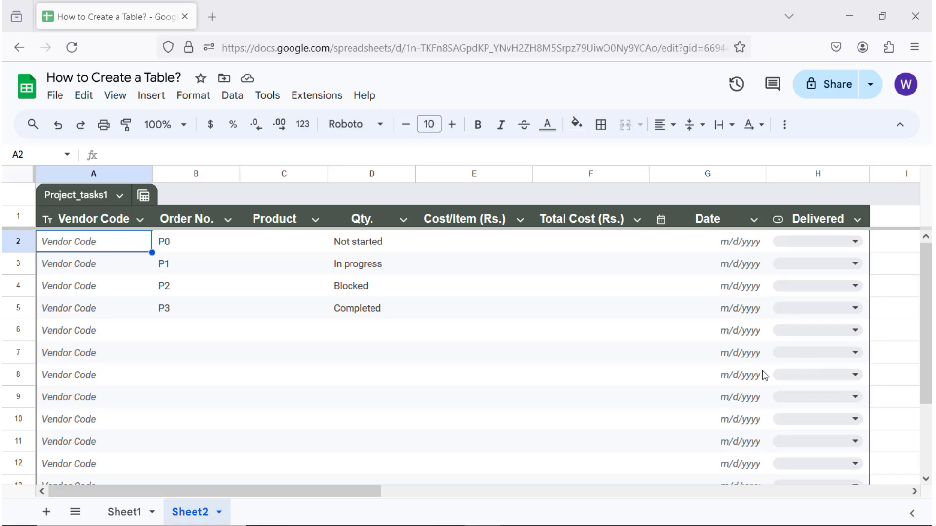
# Copy the five vendor rows A2:H6 from Sheet1 and paste them into the Sheet2 table
pyautogui.click(140, 515)
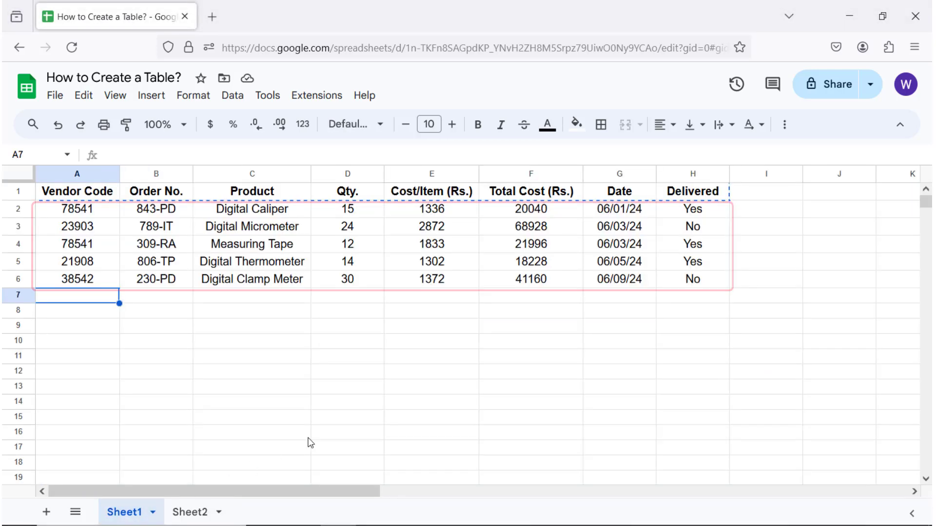
pyautogui.click(95, 213)
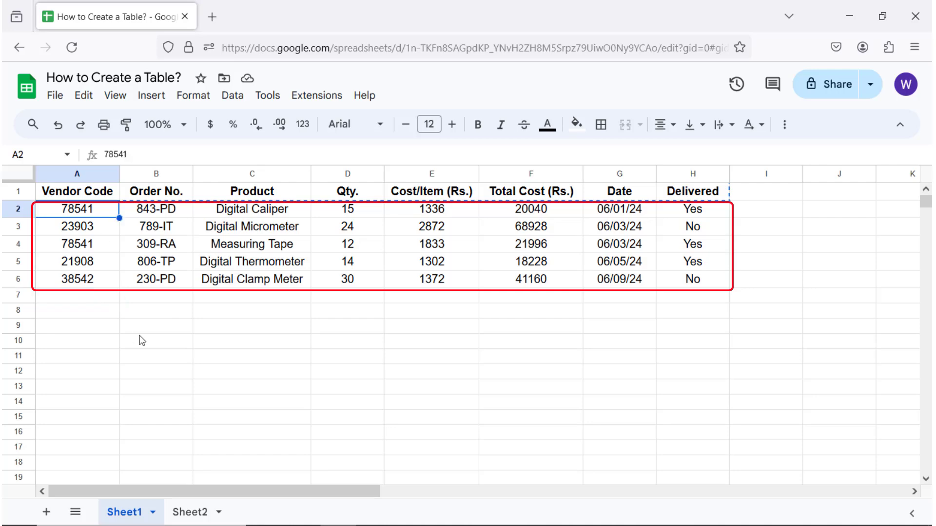
pyautogui.keyDown('shift'); pyautogui.click(674, 280); pyautogui.keyUp('shift')
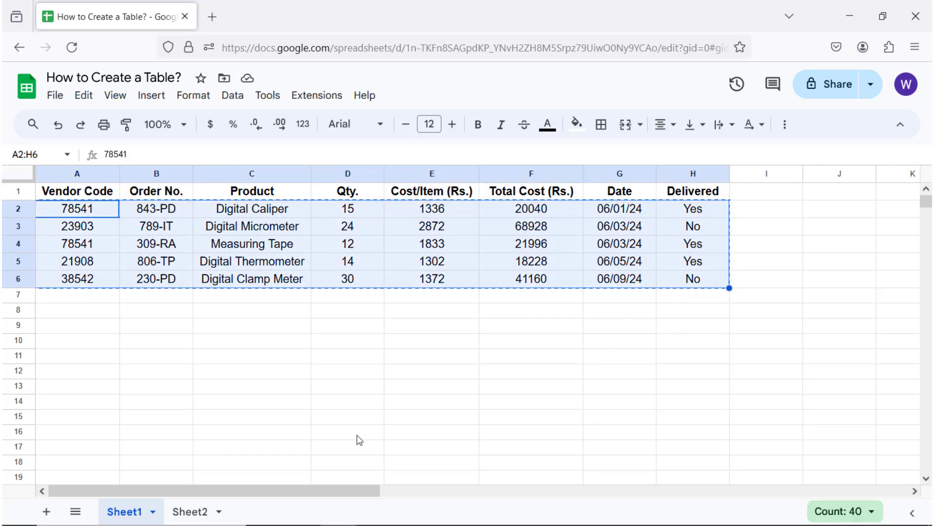
pyautogui.click(189, 512)
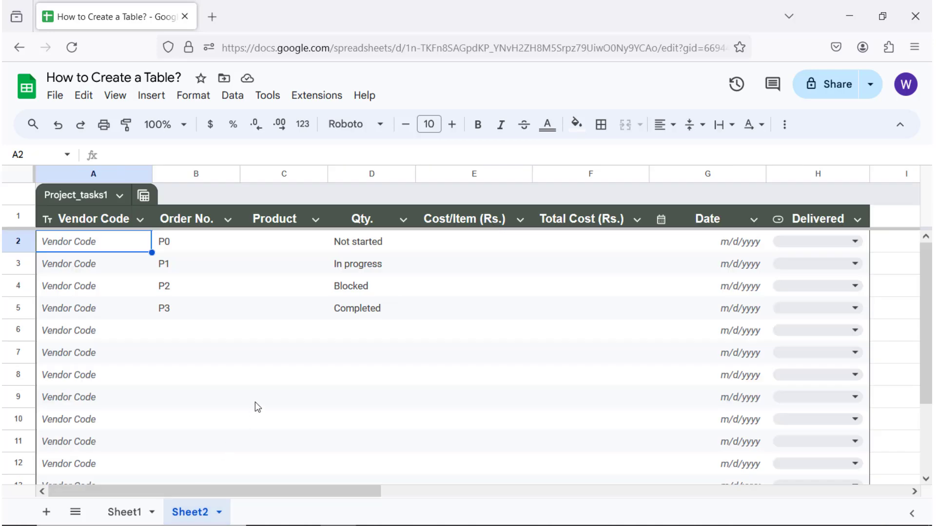
pyautogui.hotkey('ctrl', 'v')
pyautogui.click(86, 359)
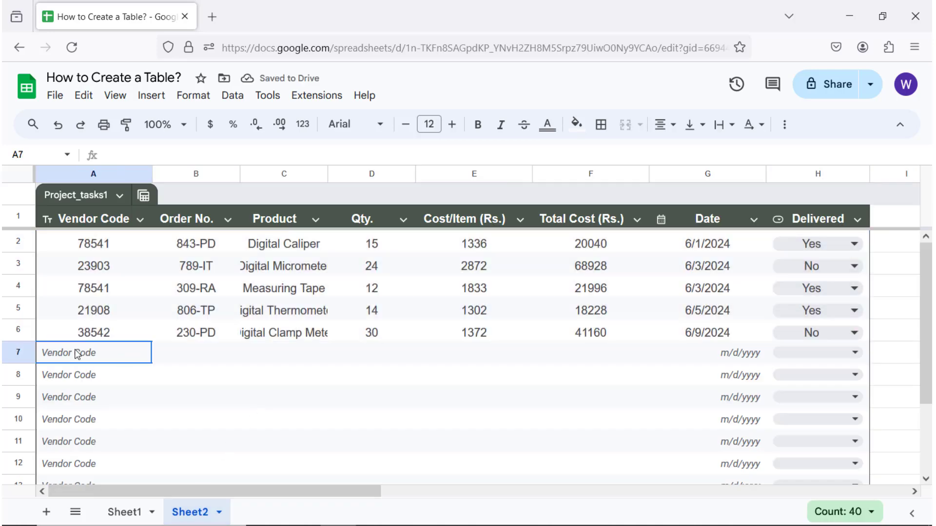
# Widen the Product column and enter 64871, 102-RA, Manual Caliper, 25 and 932 in row 7
pyautogui.moveTo(326, 173); pyautogui.dragTo(359, 173)
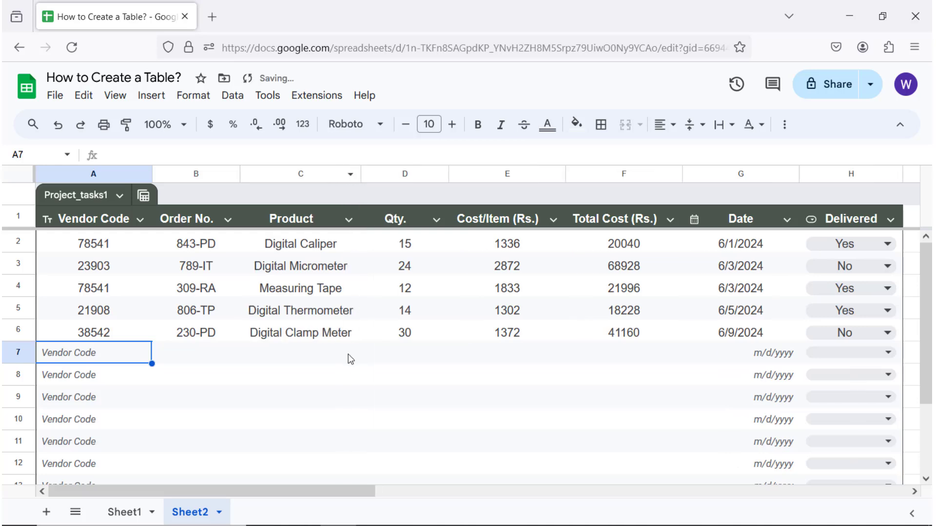
pyautogui.write('64871')
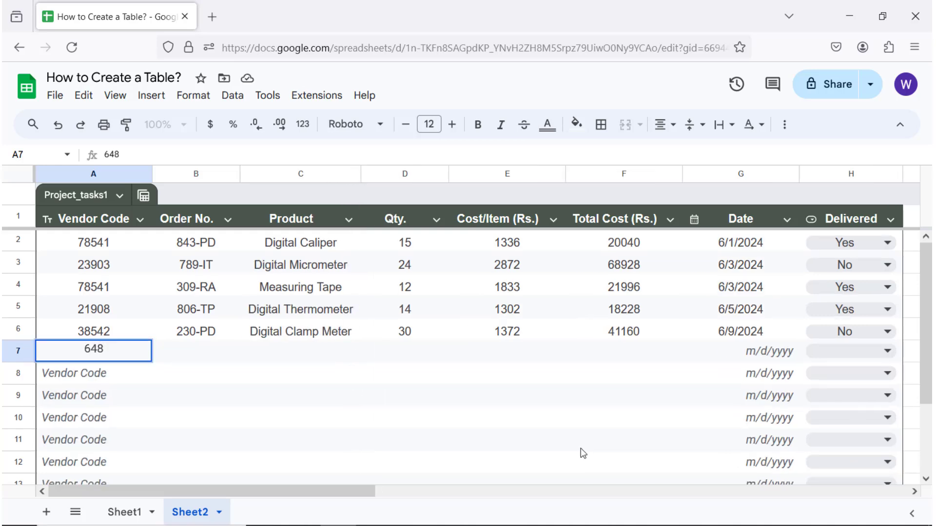
pyautogui.press('Tab')
pyautogui.write('102-RA')
pyautogui.press('Tab')
pyautogui.write('Manual Caliper')
pyautogui.press('Tab')
pyautogui.write('25')
pyautogui.press('Tab')
pyautogui.write('932')
pyautogui.press('Tab')
# Fill the 23300 total into row 7, set its date to 6/10/2024 and Delivered to Yes
pyautogui.click(645, 335)
pyautogui.moveTo(682, 340); pyautogui.dragTo(671, 364)
pyautogui.click(671, 371)
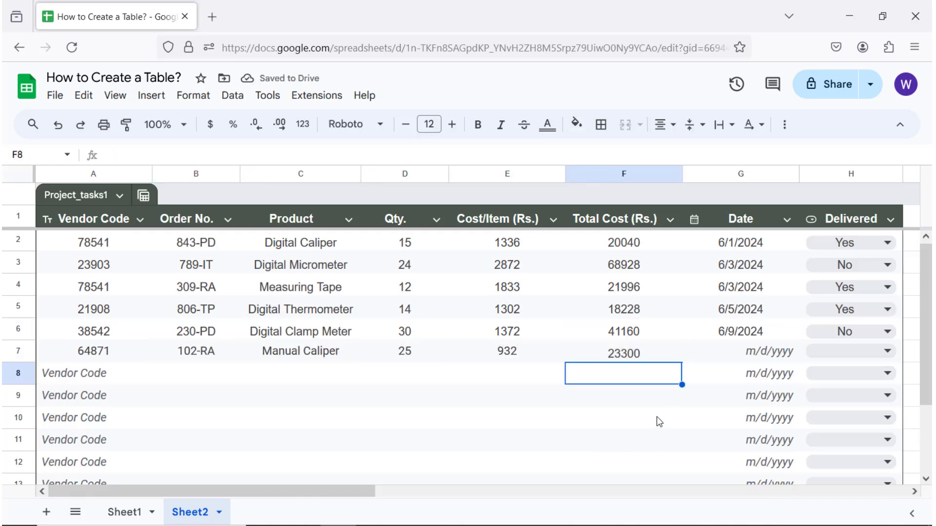
pyautogui.doubleClick(736, 353)
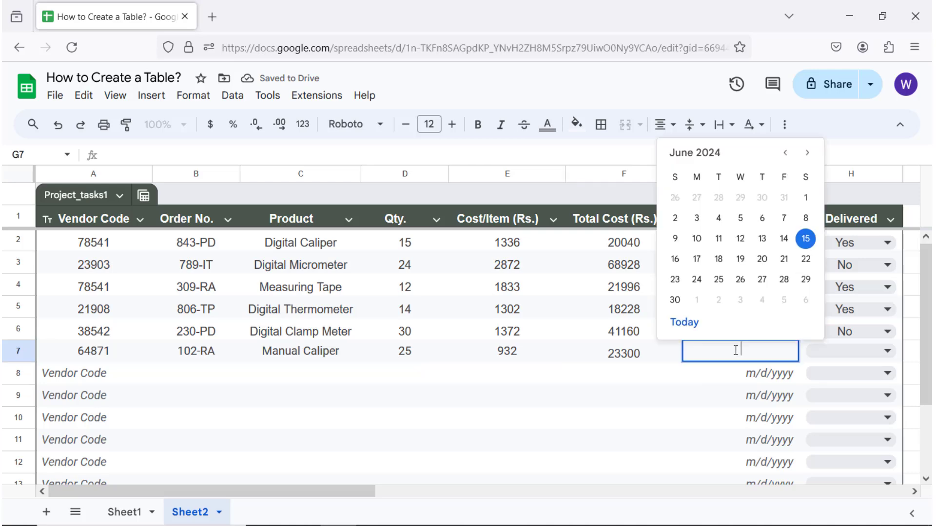
pyautogui.click(698, 239)
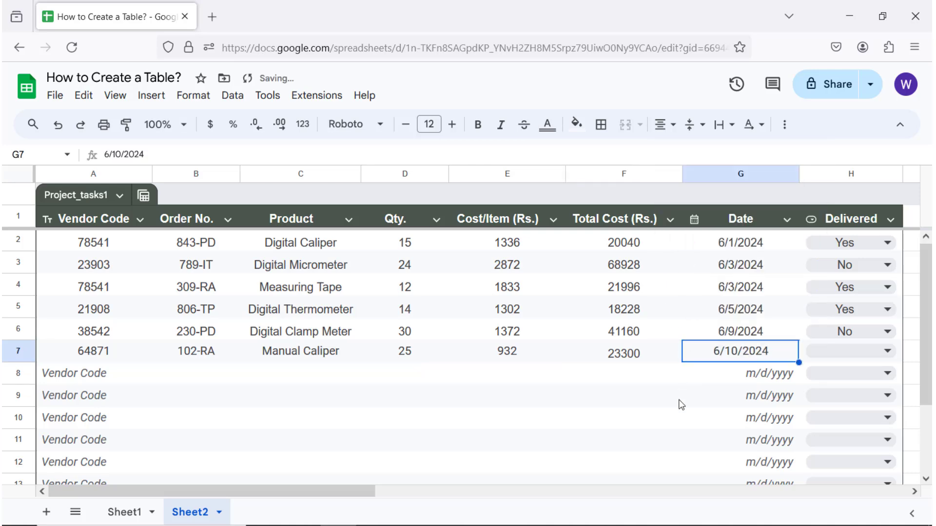
pyautogui.click(888, 352)
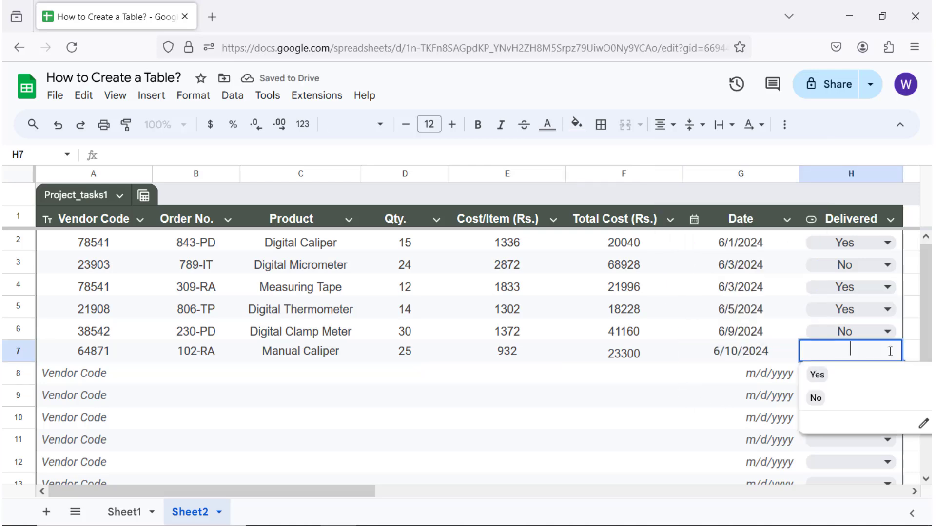
pyautogui.click(821, 375)
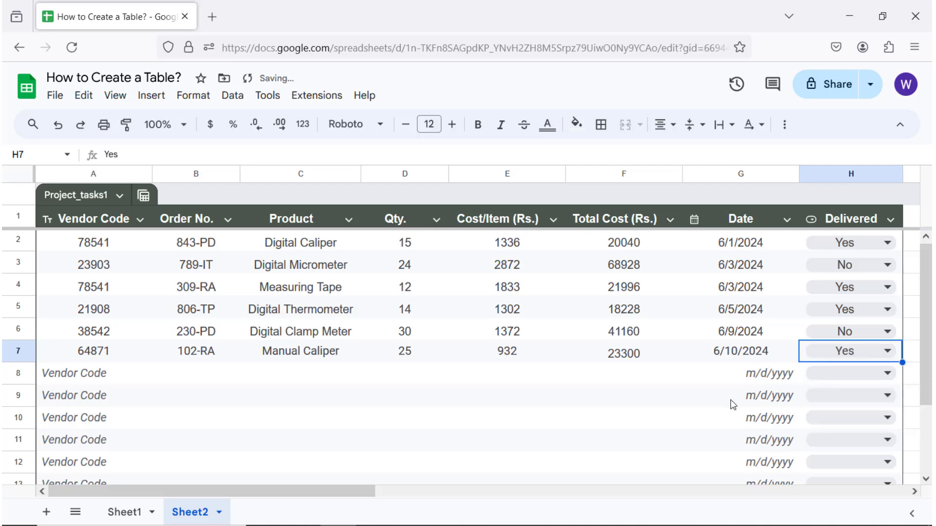
pyautogui.click(90, 380)
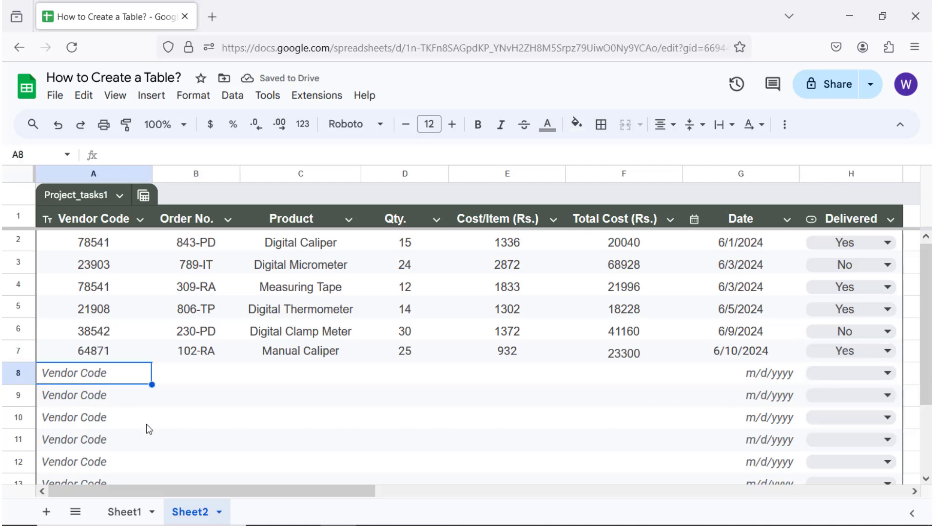